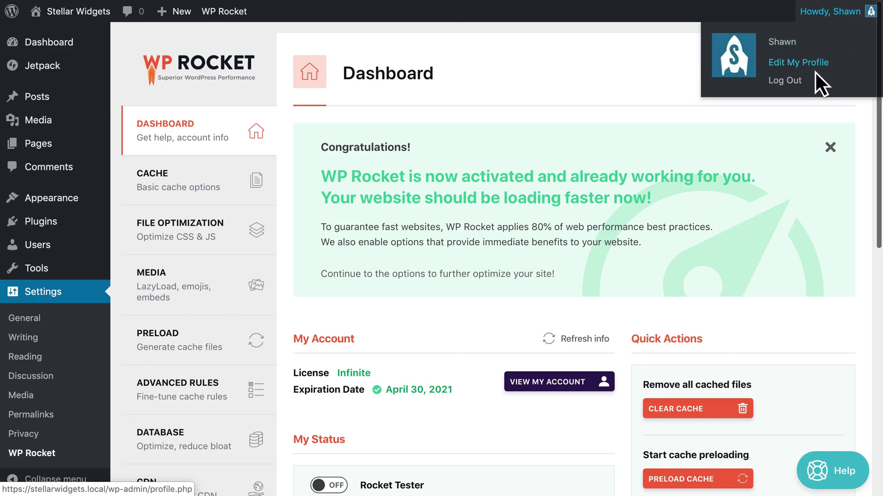
- Log out of WordPress and return to the Stellar Widgets homepage as a visitor
{"action": "left_click", "coordinate": [810, 80]}
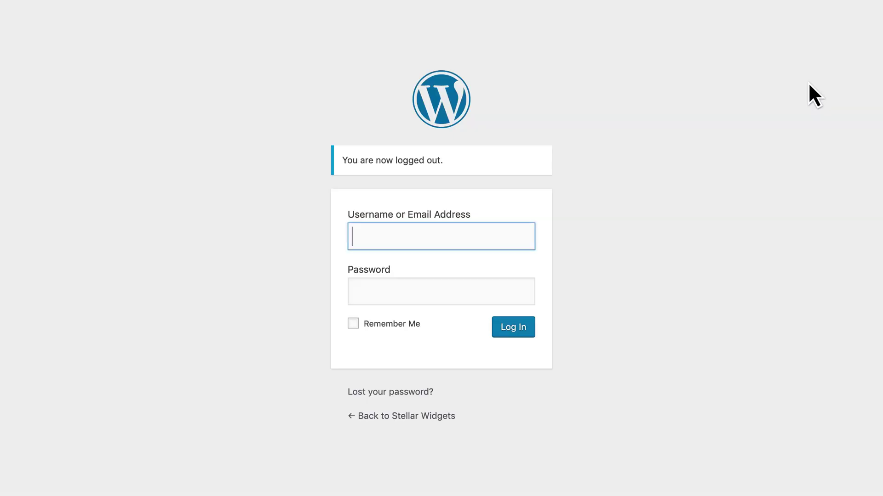
{"action": "left_click", "coordinate": [447, 416]}
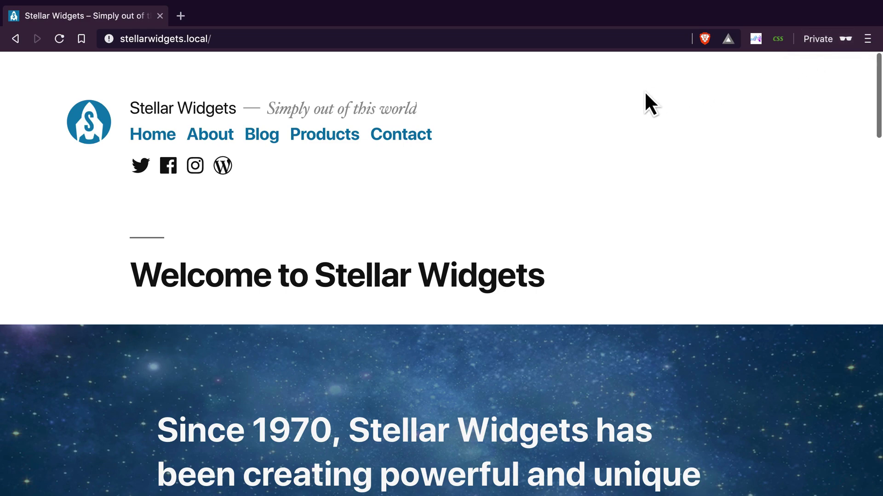
- View the homepage's page source down to the WP Rocket cached footer comment
{"action": "right_click", "coordinate": [581, 107]}
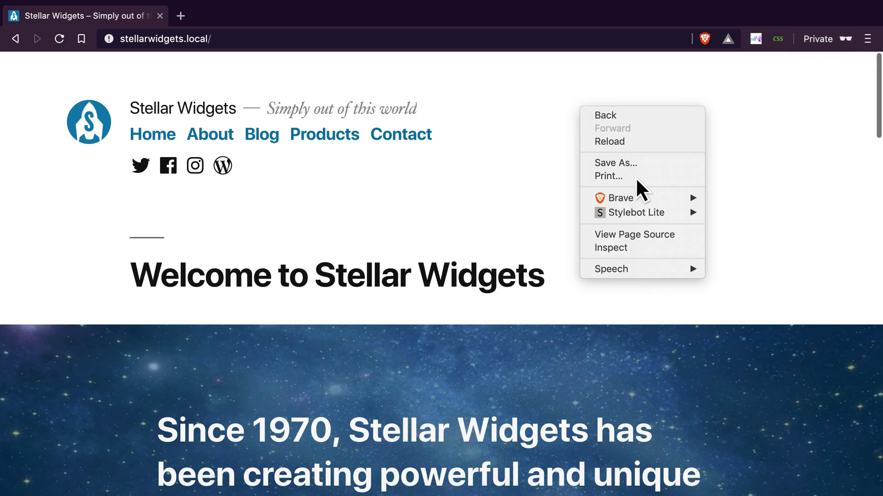
{"action": "left_click", "coordinate": [680, 236]}
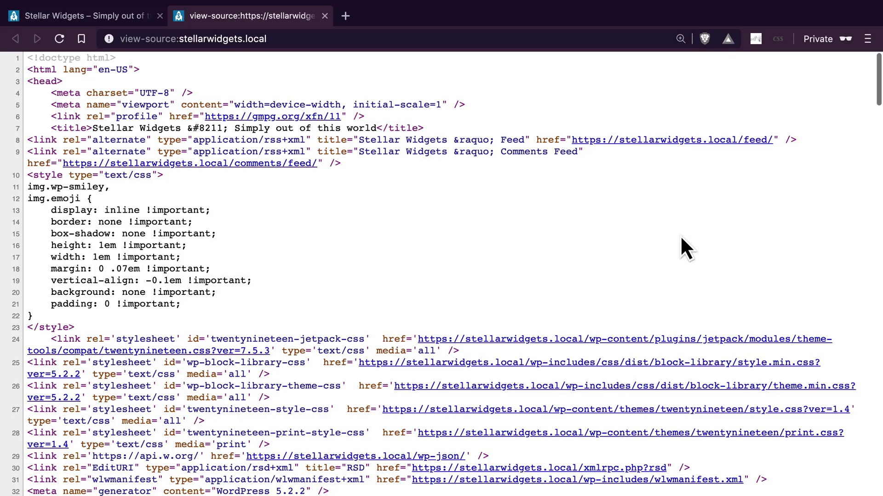
{"action": "scroll", "coordinate": [681, 238], "scroll_direction": "down", "scroll_amount": 10}
{"action": "scroll", "coordinate": [681, 238], "scroll_direction": "down", "scroll_amount": 10}
{"action": "scroll", "coordinate": [681, 237], "scroll_direction": "down", "scroll_amount": 10}
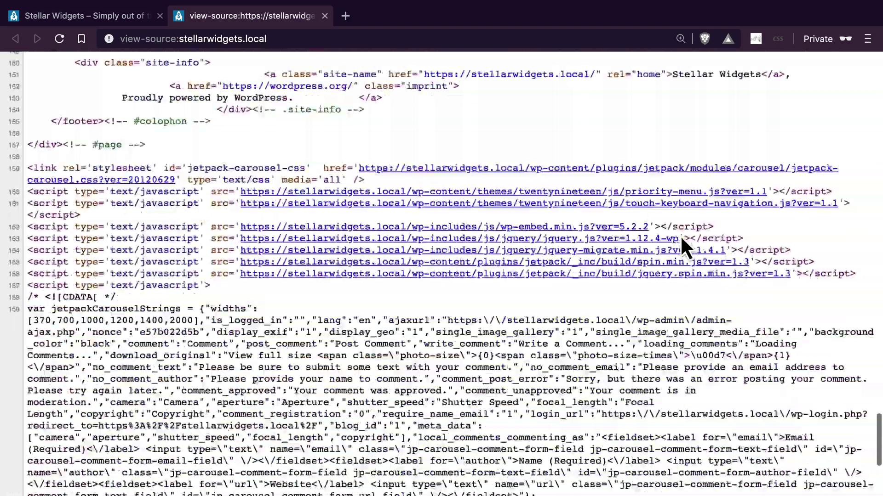
{"action": "scroll", "coordinate": [662, 248], "scroll_direction": "down", "scroll_amount": 5}
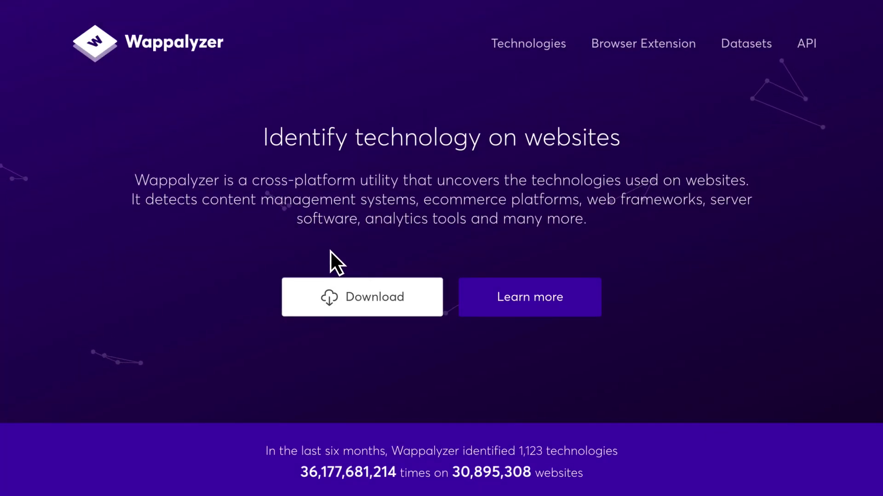
- Install the Wappalyzer extension from its download page
{"action": "left_click", "coordinate": [360, 302]}
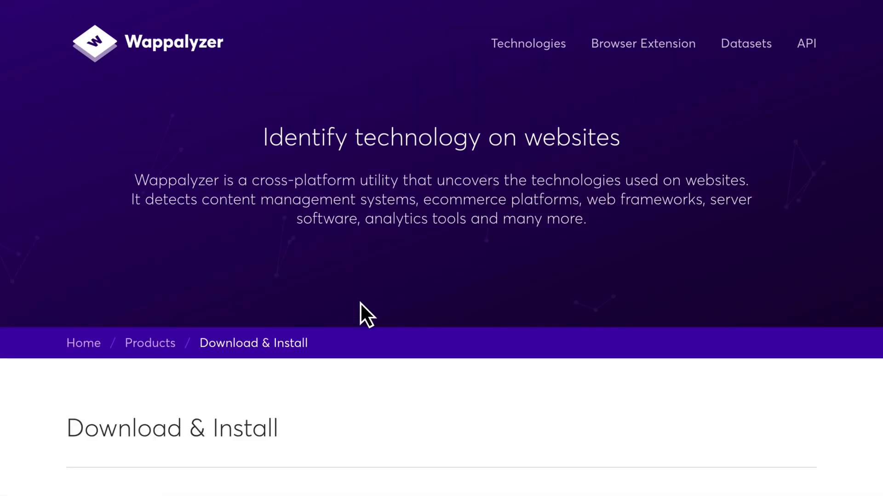
{"action": "scroll", "coordinate": [360, 302], "scroll_direction": "down", "scroll_amount": 9}
{"action": "scroll", "coordinate": [361, 305], "scroll_direction": "down", "scroll_amount": 1}
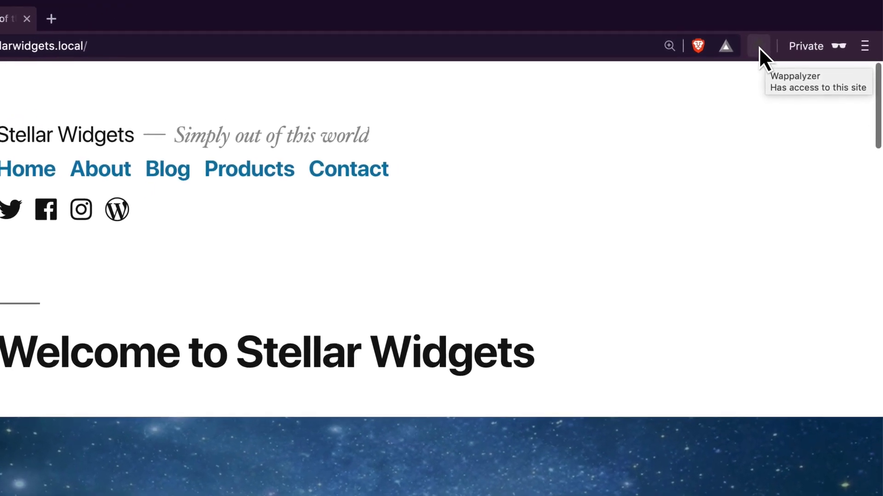
- List Wappalyzer's detected technologies, including WP Rocket as cache tool, and enable the Cloudflare add-on
{"action": "left_click", "coordinate": [764, 45]}
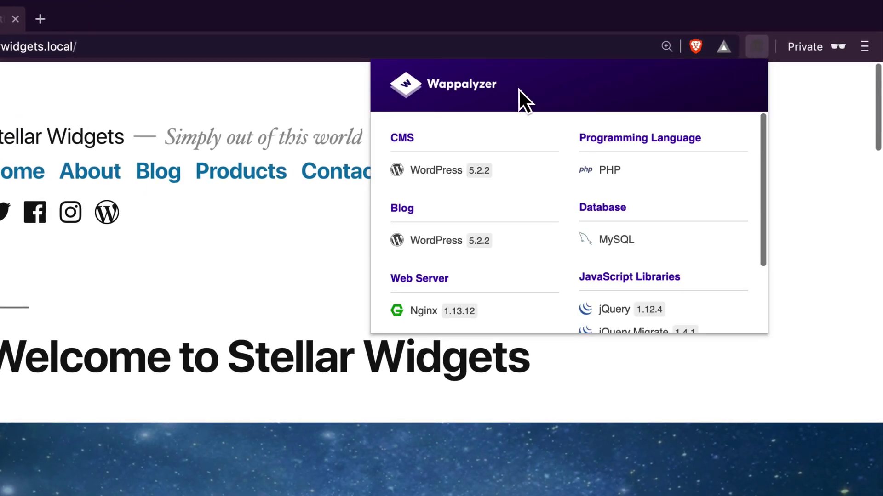
{"action": "scroll", "coordinate": [518, 88], "scroll_direction": "down", "scroll_amount": 2}
{"action": "scroll", "coordinate": [511, 92], "scroll_direction": "down", "scroll_amount": 2}
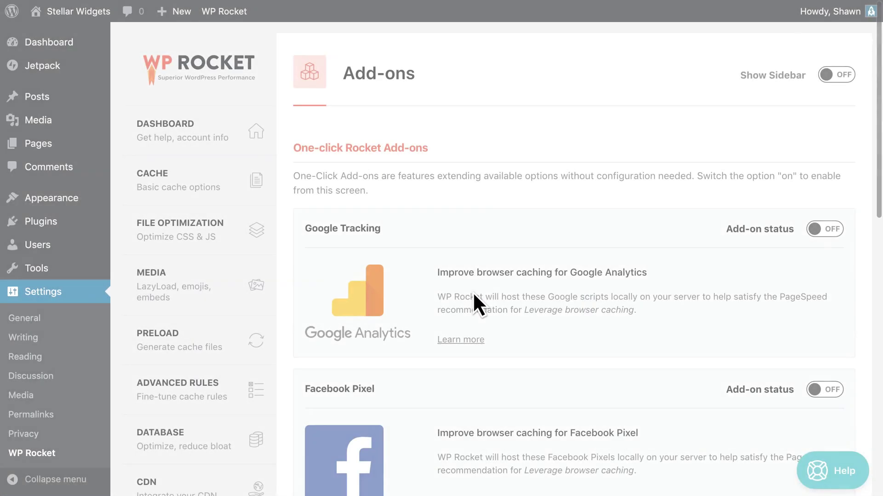
{"action": "scroll", "coordinate": [474, 304], "scroll_direction": "down", "scroll_amount": 10}
{"action": "scroll", "coordinate": [552, 276], "scroll_direction": "down", "scroll_amount": 3}
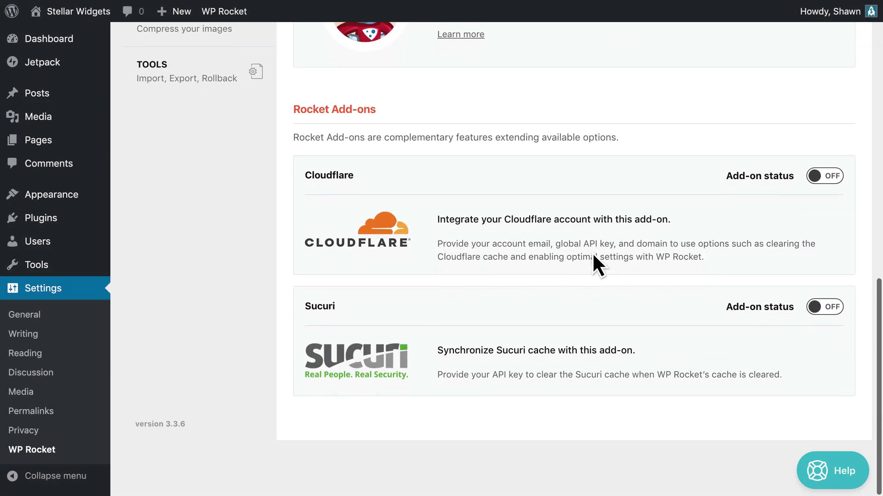
{"action": "left_click", "coordinate": [828, 177]}
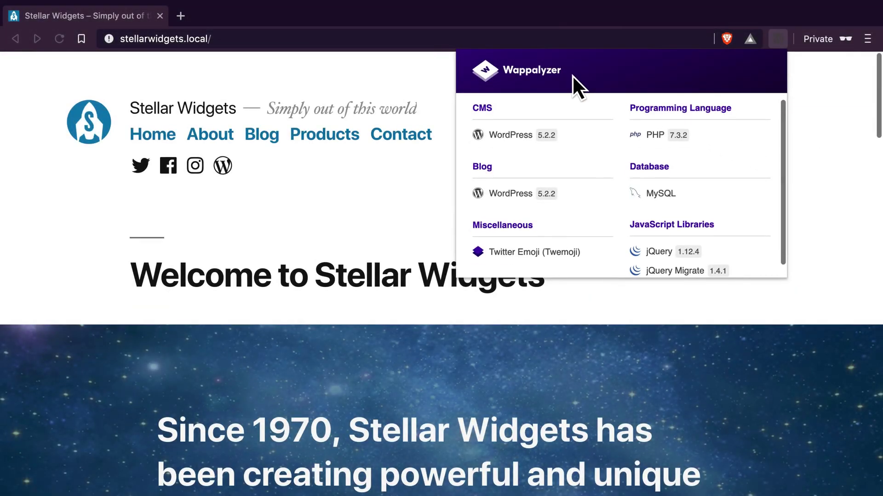
- Dismiss the Wappalyzer list and reopen the homepage source, scrolled to the closing html tag
{"action": "scroll", "coordinate": [580, 193], "scroll_direction": "down", "scroll_amount": 1}
{"action": "key", "text": "Escape"}
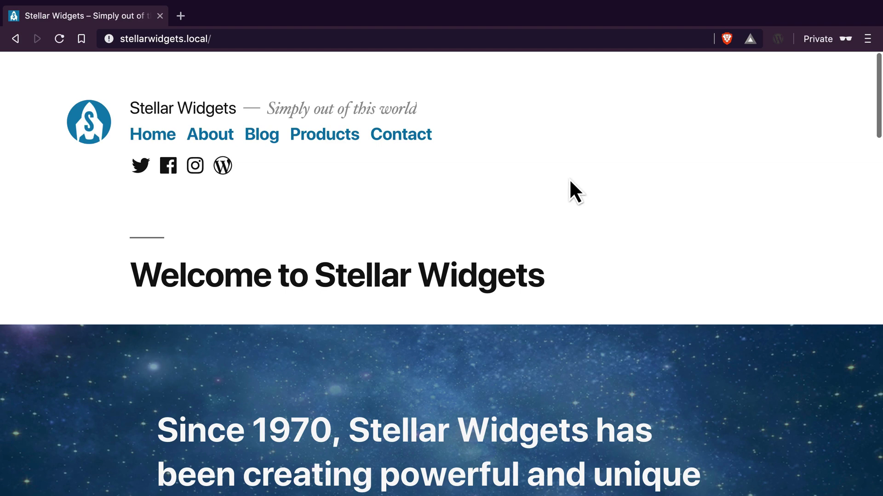
{"action": "right_click", "coordinate": [554, 106]}
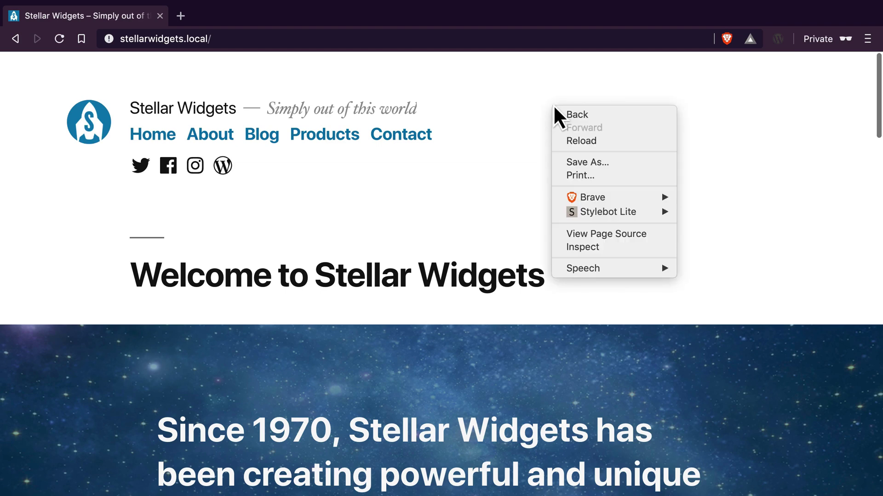
{"action": "left_click", "coordinate": [652, 236]}
{"action": "scroll", "coordinate": [652, 235], "scroll_direction": "down", "scroll_amount": 10}
{"action": "scroll", "coordinate": [652, 235], "scroll_direction": "down", "scroll_amount": 10}
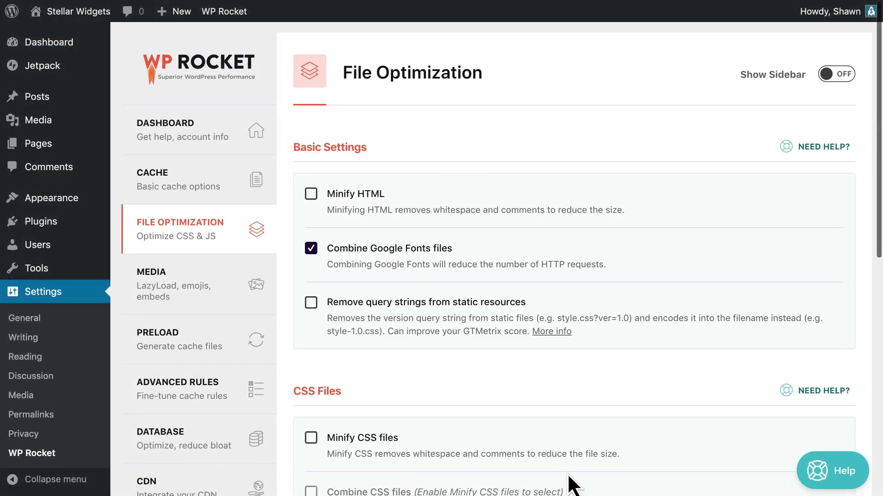
- Turn on Minify CSS files and confirm its activation
{"action": "scroll", "coordinate": [570, 478], "scroll_direction": "down", "scroll_amount": 7}
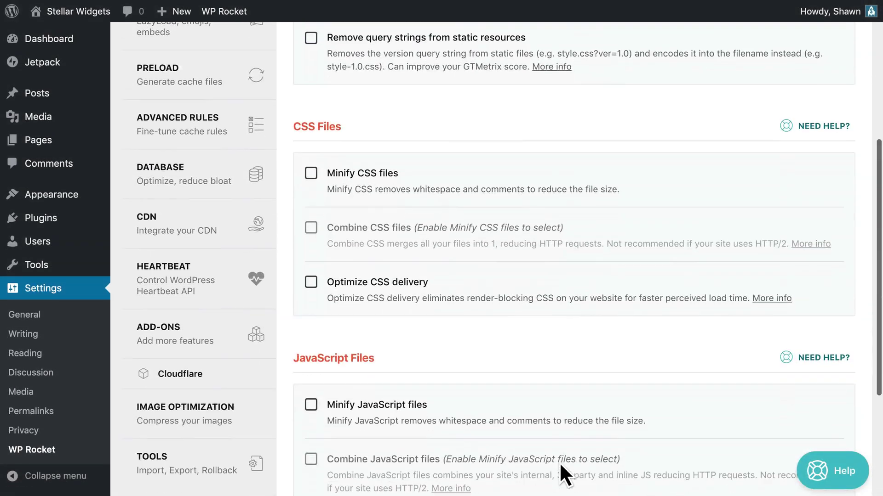
{"action": "left_click", "coordinate": [311, 107]}
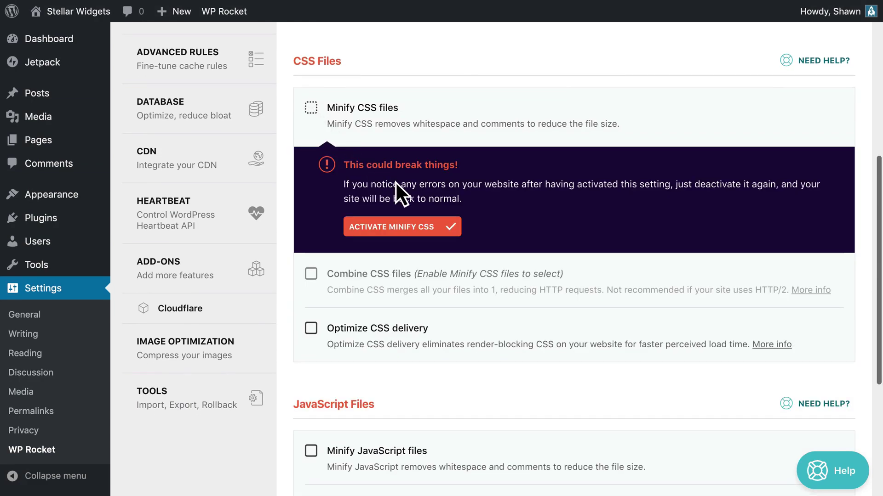
{"action": "left_click", "coordinate": [445, 224]}
- Turn on Minify JavaScript files, confirm activation, and save the file optimization settings
{"action": "scroll", "coordinate": [445, 224], "scroll_direction": "down", "scroll_amount": 4}
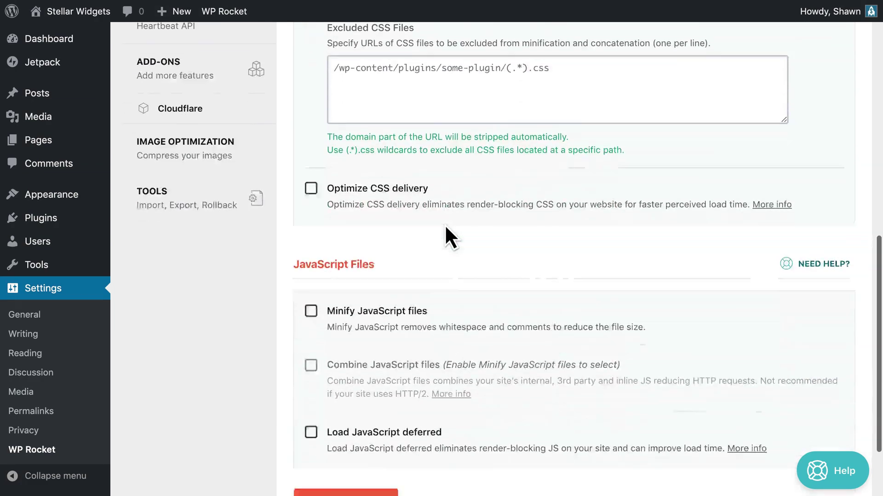
{"action": "scroll", "coordinate": [445, 225], "scroll_direction": "down", "scroll_amount": 2}
{"action": "left_click", "coordinate": [311, 215]}
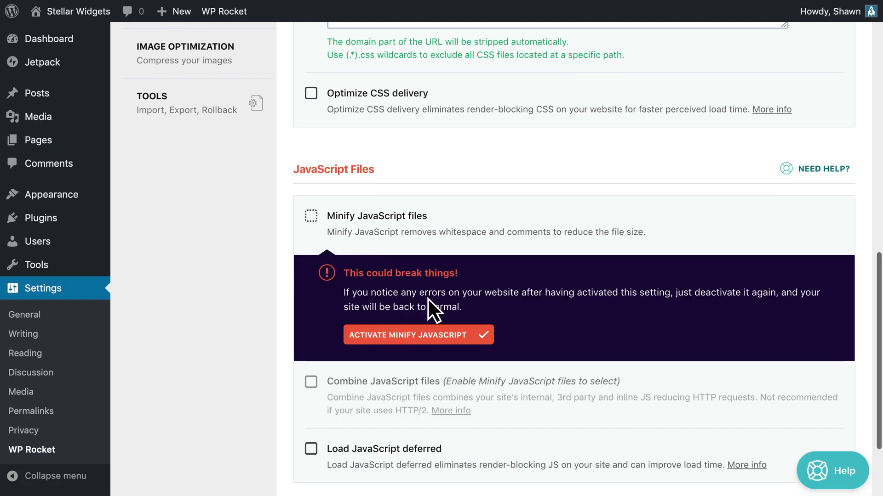
{"action": "left_click", "coordinate": [475, 333]}
{"action": "scroll", "coordinate": [476, 333], "scroll_direction": "down", "scroll_amount": 2}
{"action": "scroll", "coordinate": [476, 332], "scroll_direction": "down", "scroll_amount": 2}
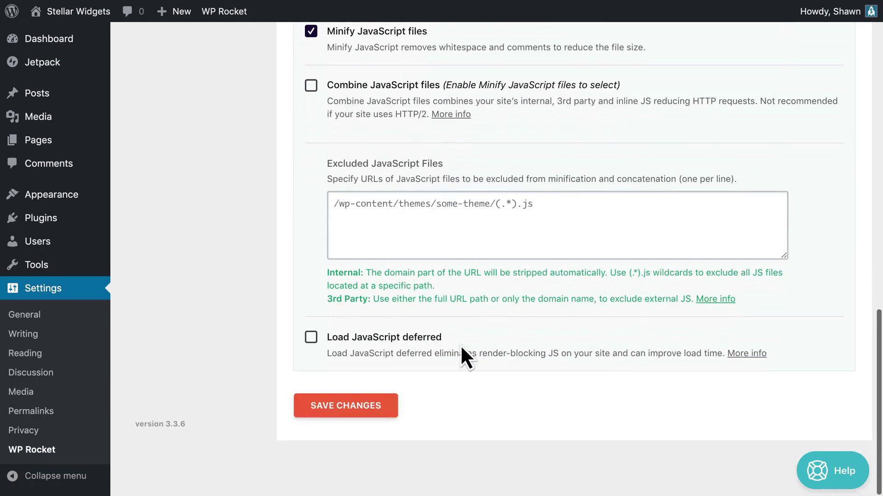
{"action": "left_click", "coordinate": [387, 405]}
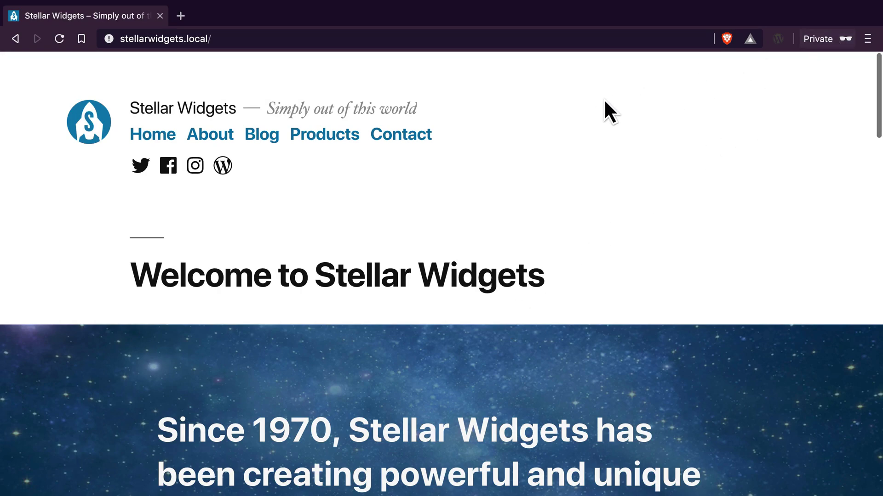
{"action": "right_click", "coordinate": [596, 102]}
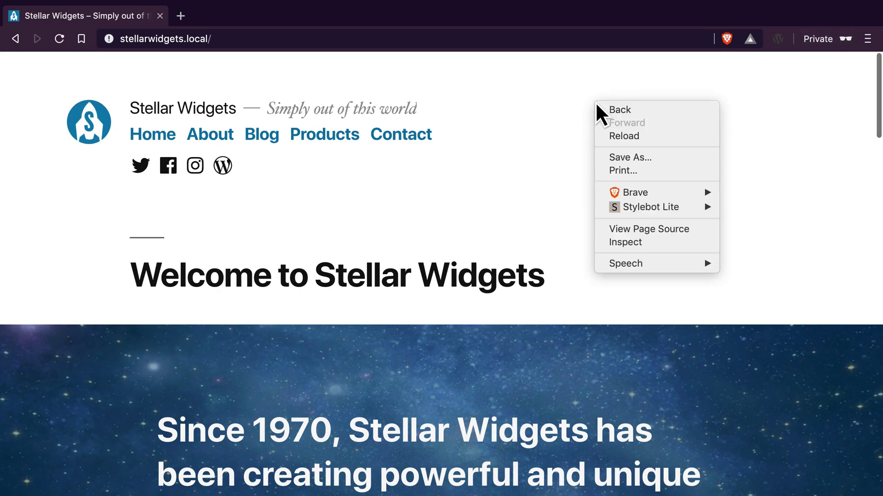
{"action": "left_click", "coordinate": [693, 229]}
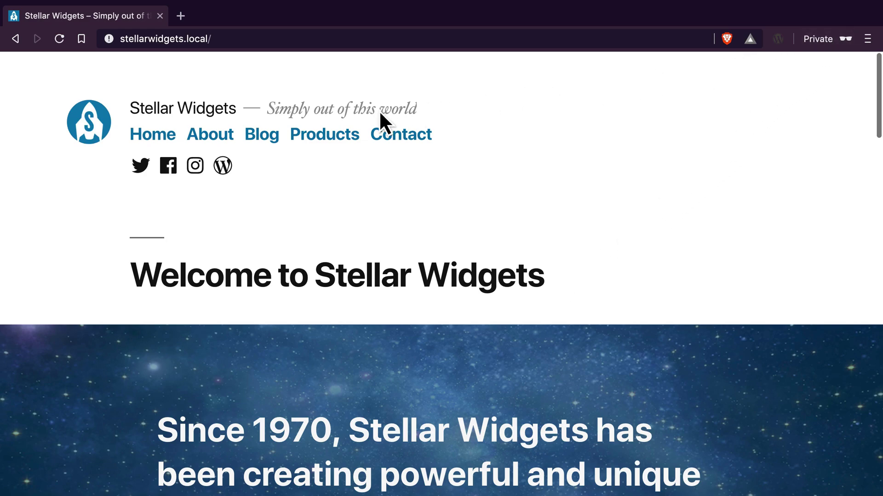
- Browse to the Stellar Widgets About Us page and then the Blog page
{"action": "left_click", "coordinate": [215, 137]}
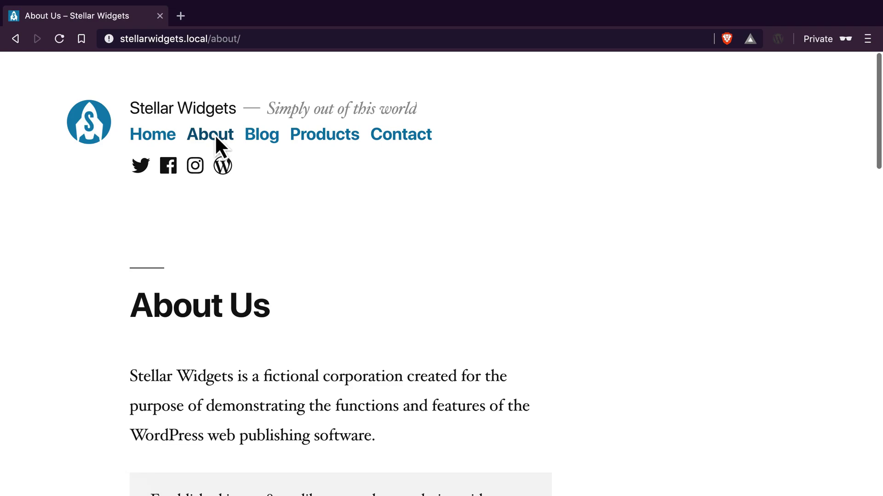
{"action": "left_click", "coordinate": [266, 137]}
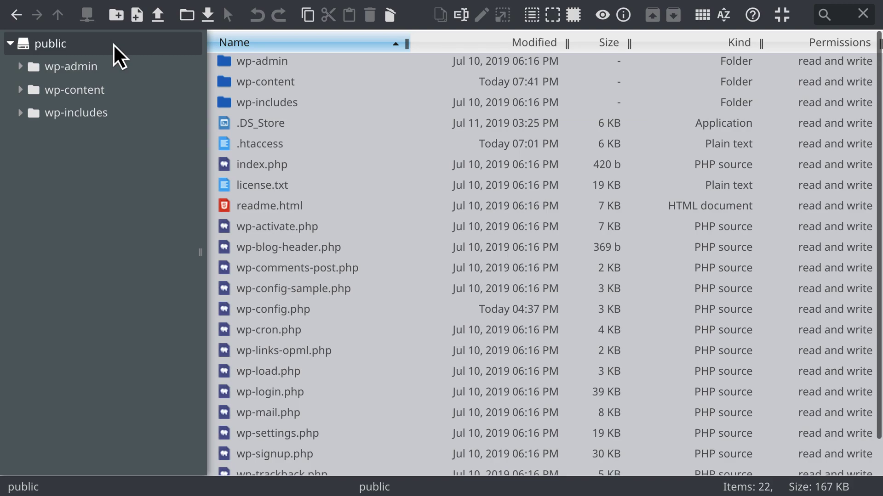
- Open wp-content > cache > wp-rocket > stellarwidgets.local to see cached about, blog, category, contact folders
{"action": "left_click", "coordinate": [117, 90]}
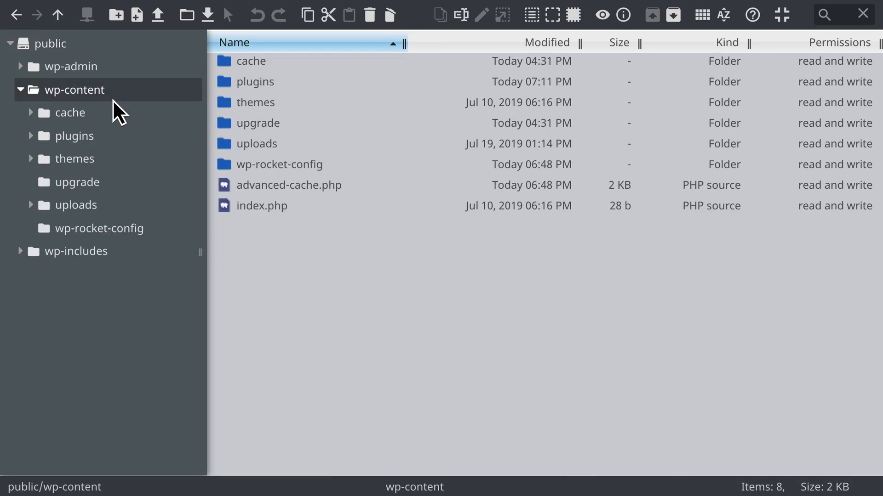
{"action": "left_click", "coordinate": [107, 113]}
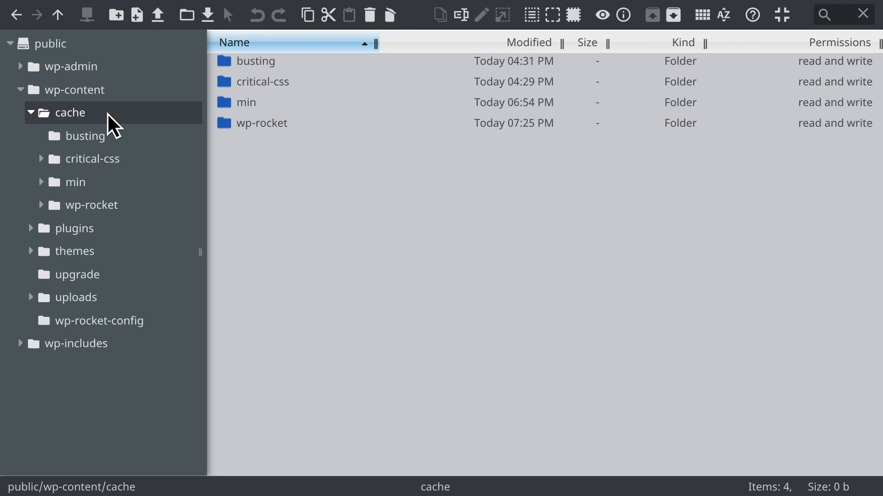
{"action": "left_click", "coordinate": [130, 206]}
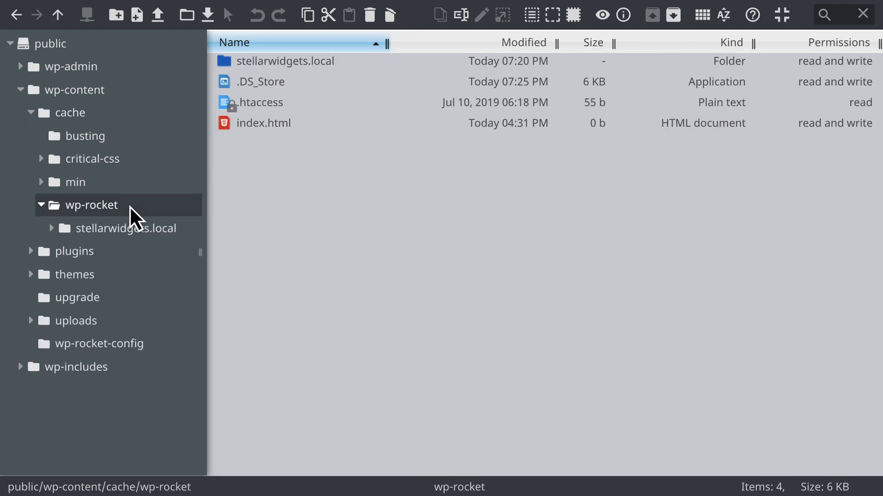
{"action": "left_click", "coordinate": [82, 235]}
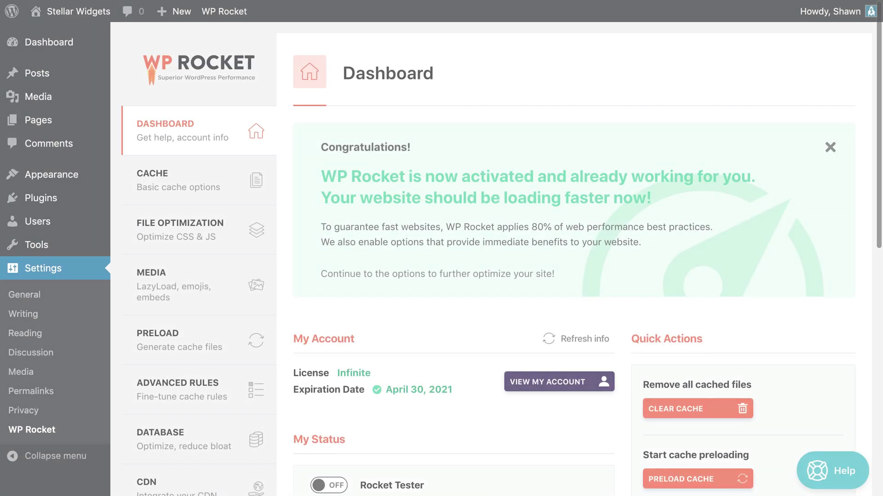
- Open WP Rocket's Help beacon on its Support tab with the empty email form
{"action": "scroll", "coordinate": [447, 88], "scroll_direction": "down", "scroll_amount": 5}
{"action": "scroll", "coordinate": [448, 115], "scroll_direction": "down", "scroll_amount": 3}
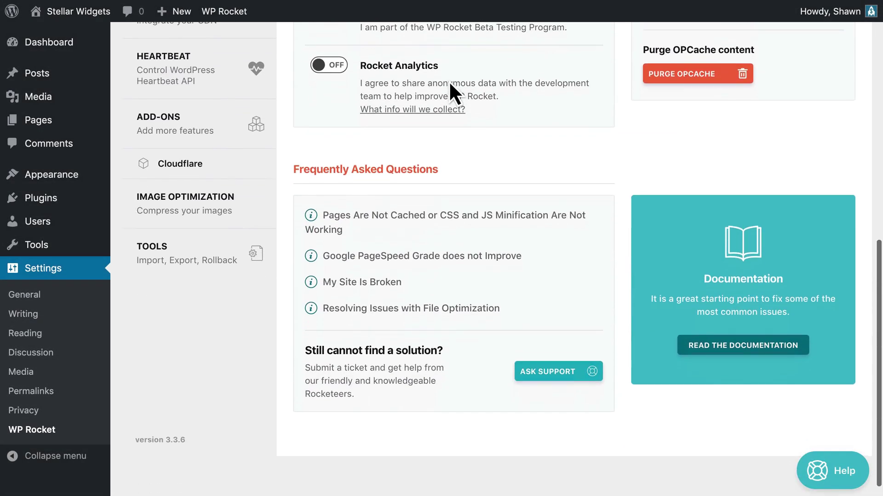
{"action": "scroll", "coordinate": [505, 184], "scroll_direction": "down", "scroll_amount": 3}
{"action": "left_click", "coordinate": [817, 466]}
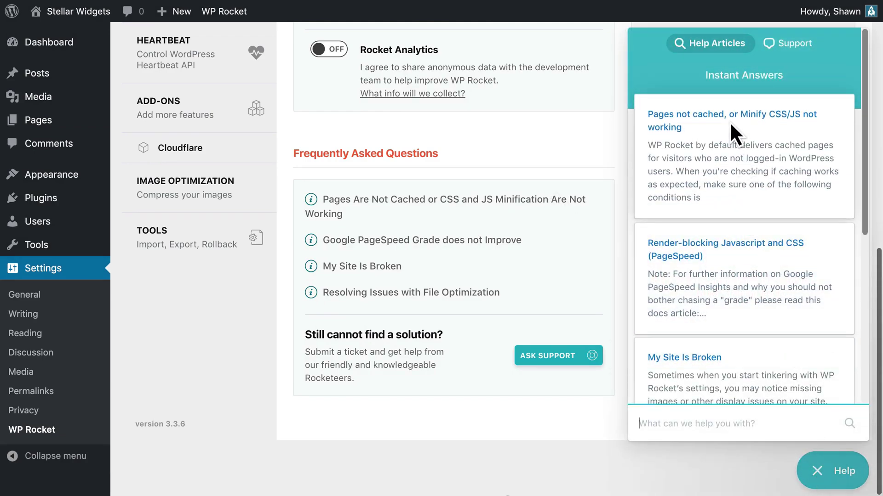
{"action": "left_click", "coordinate": [802, 44]}
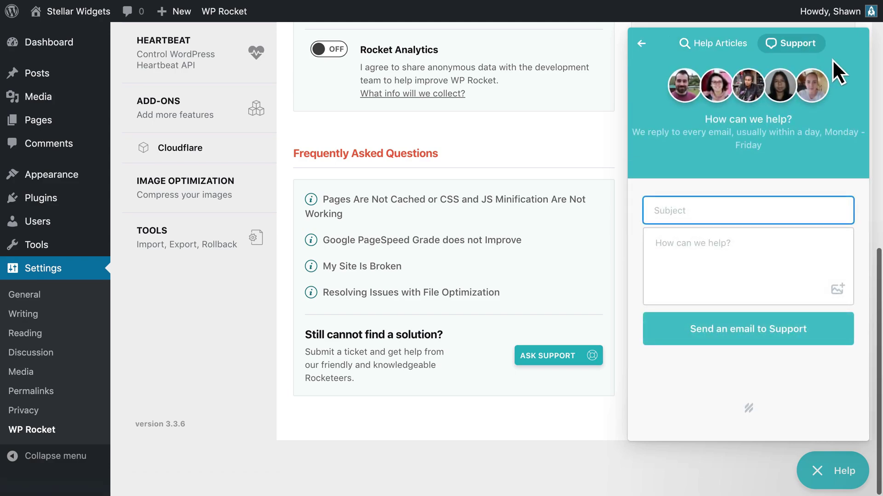